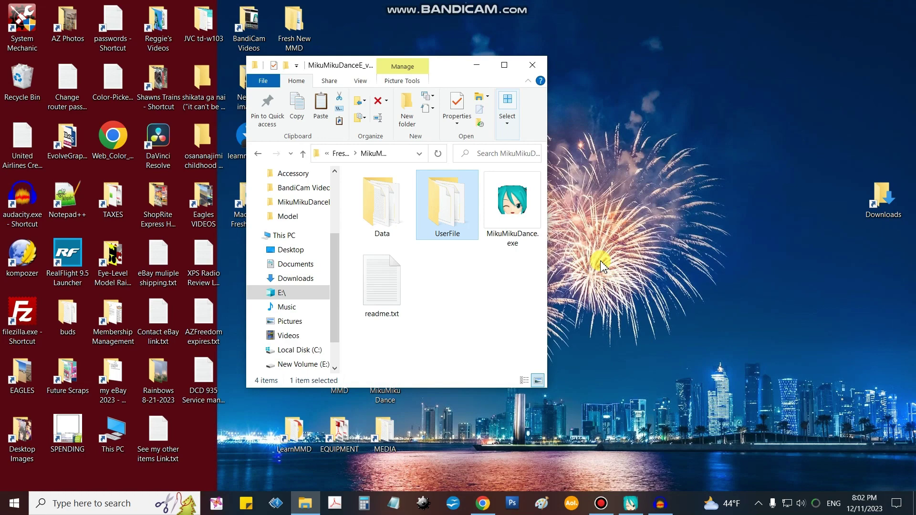
Step: Bring the LearnMMD.com home page in Chrome in front of File Explorer
{"action": "left_click", "coordinate": [483, 504]}
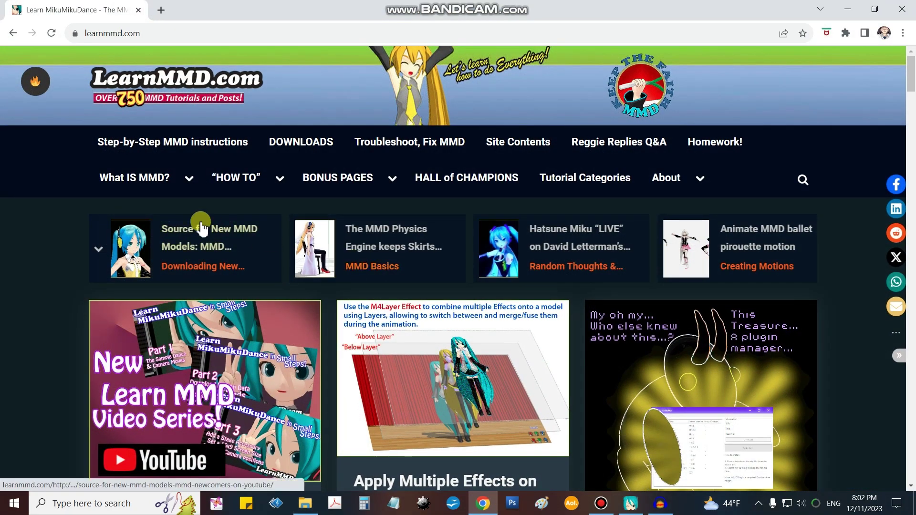
Step: Go to the Downloads page's other useful programs list and find the MME v037 English section
{"action": "left_click", "coordinate": [299, 148]}
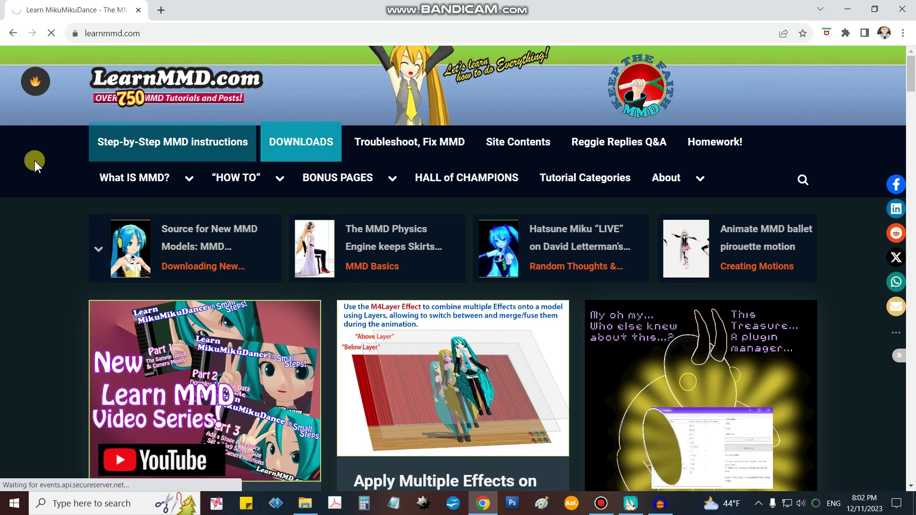
{"action": "scroll", "coordinate": [40, 199], "scroll_direction": "down", "scroll_amount": 10}
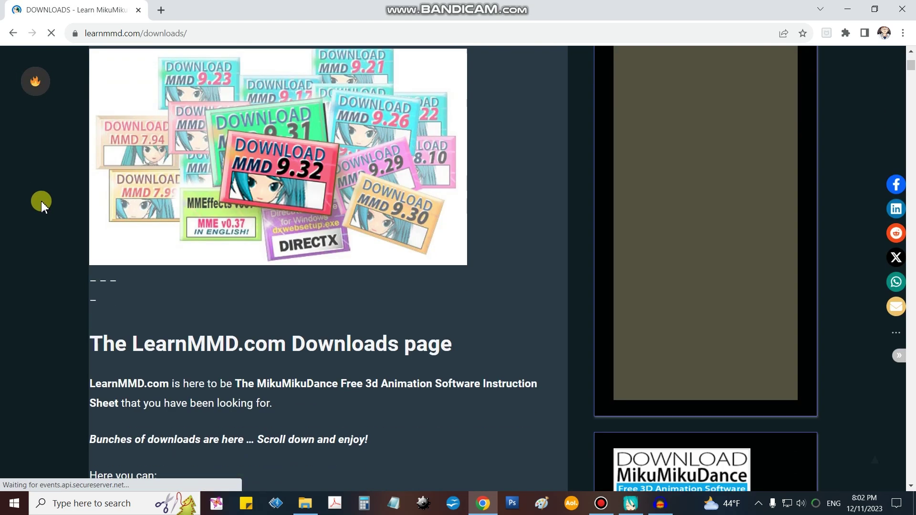
{"action": "scroll", "coordinate": [41, 201], "scroll_direction": "down", "scroll_amount": 1}
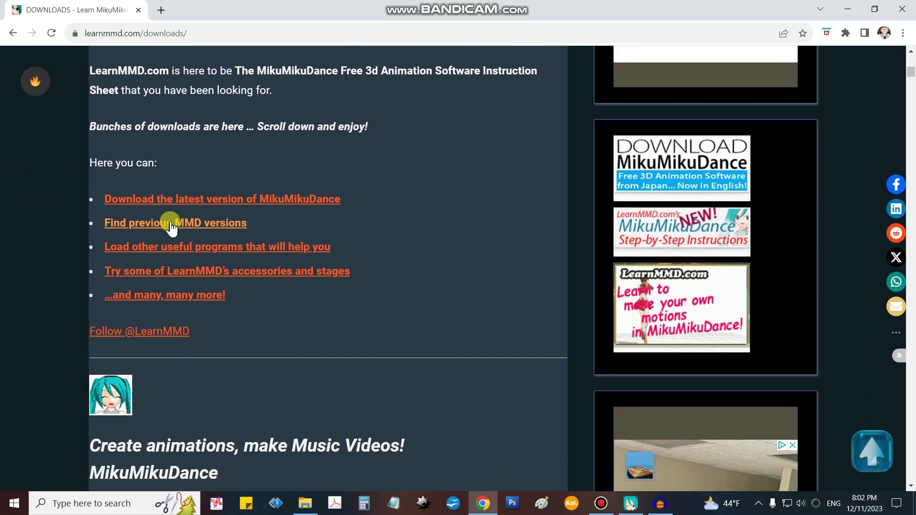
{"action": "left_click", "coordinate": [289, 249]}
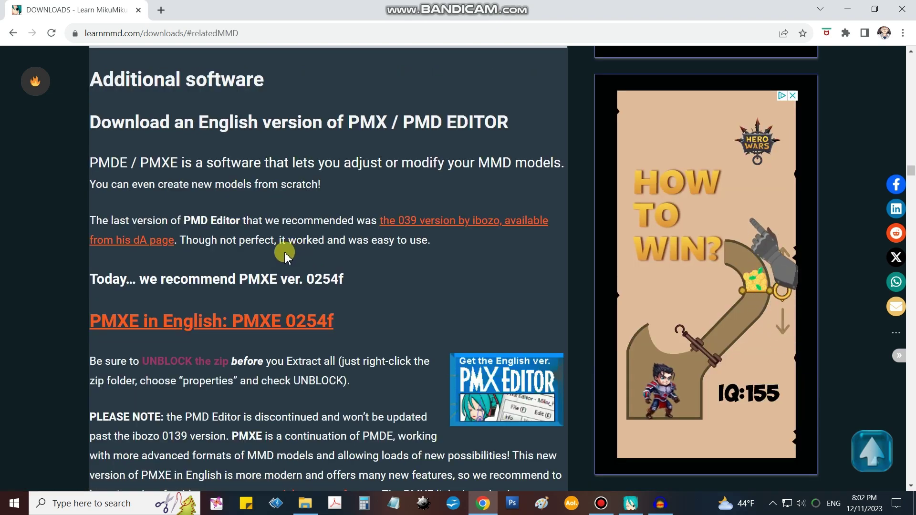
{"action": "scroll", "coordinate": [285, 257], "scroll_direction": "down", "scroll_amount": 5}
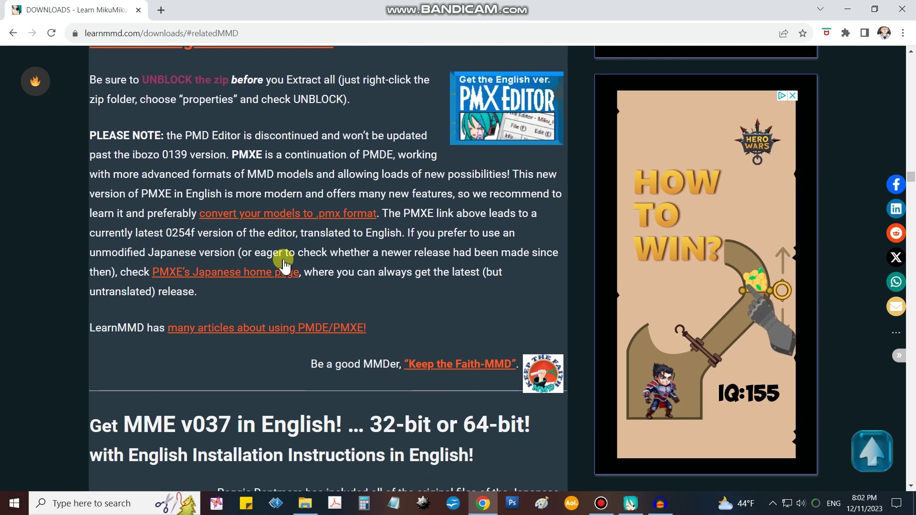
{"action": "scroll", "coordinate": [285, 264], "scroll_direction": "down", "scroll_amount": 4}
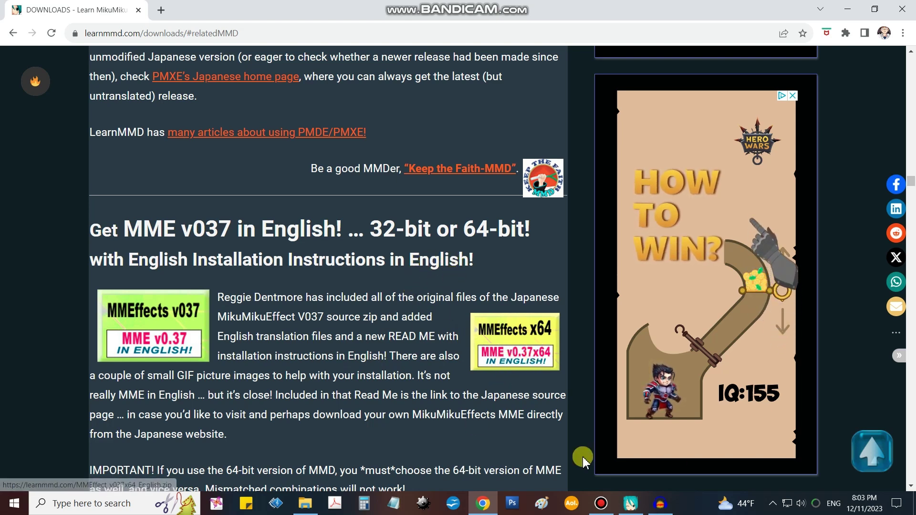
{"action": "left_click", "coordinate": [872, 451]}
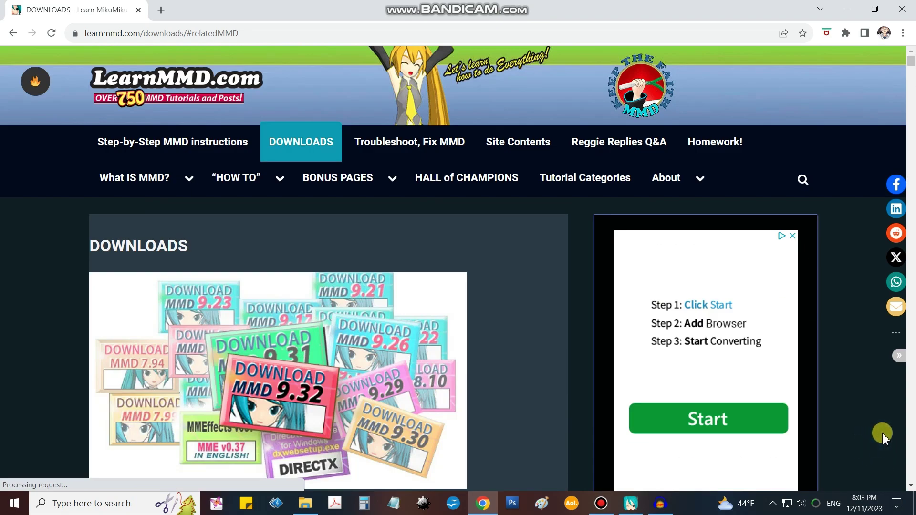
Step: Search LearnMMD.com for 'plastic effect'
{"action": "left_click", "coordinate": [804, 183]}
{"action": "left_click", "coordinate": [695, 216]}
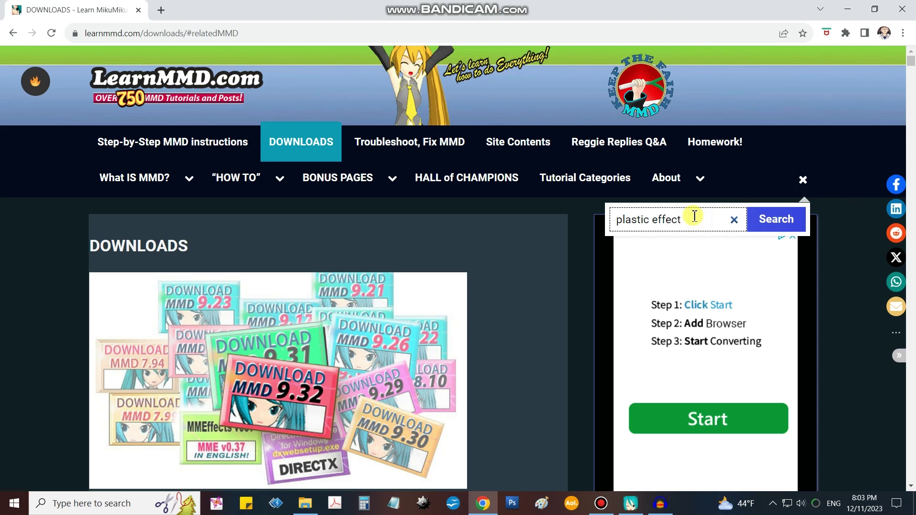
{"action": "left_click", "coordinate": [776, 220]}
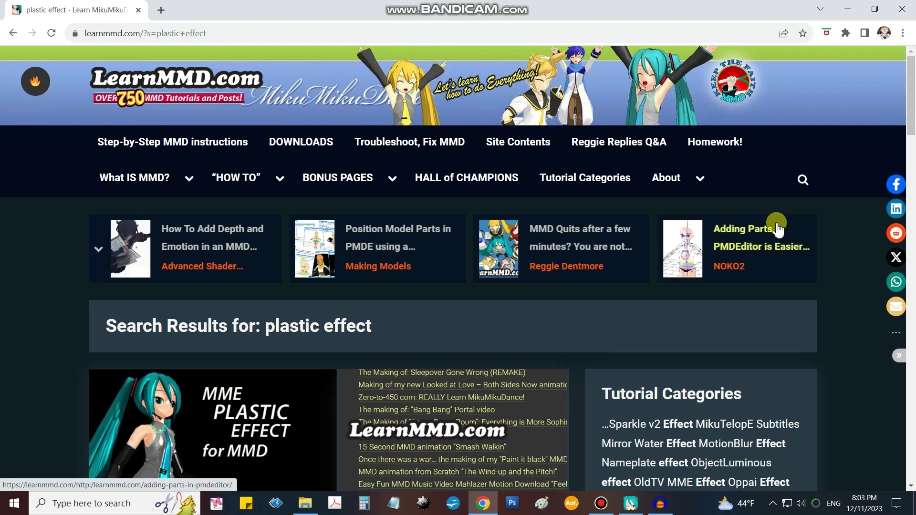
Step: Open the MME Plastic Effect article and scroll down to its OneDrive effects link
{"action": "scroll", "coordinate": [35, 349], "scroll_direction": "down", "scroll_amount": 3}
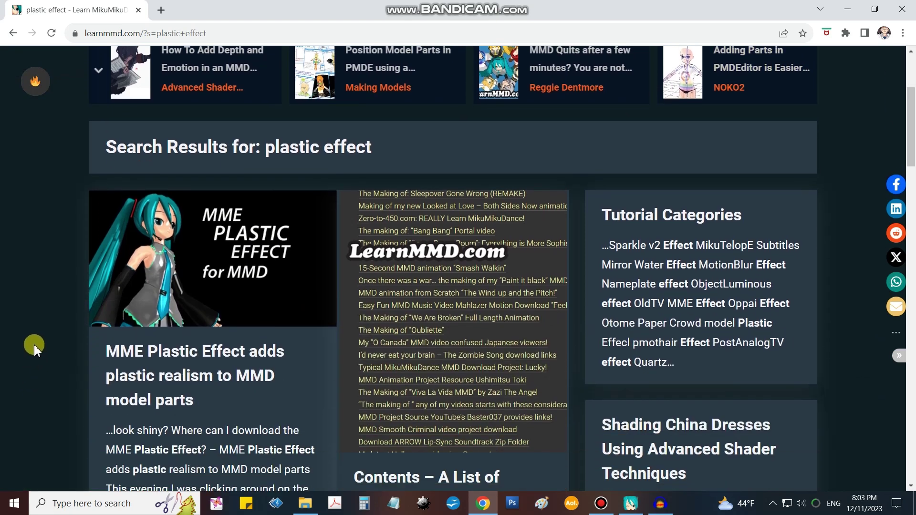
{"action": "left_click", "coordinate": [279, 258]}
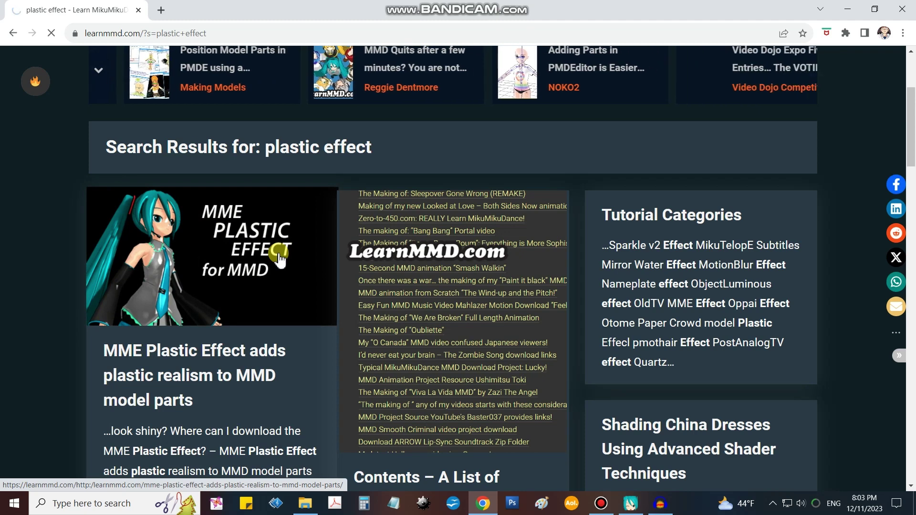
{"action": "scroll", "coordinate": [35, 318], "scroll_direction": "down", "scroll_amount": 8}
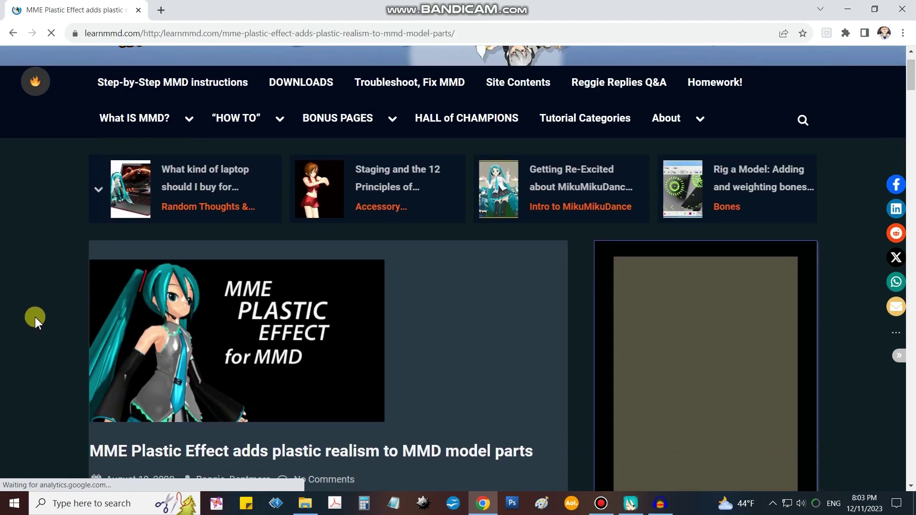
{"action": "scroll", "coordinate": [36, 319], "scroll_direction": "down", "scroll_amount": 7}
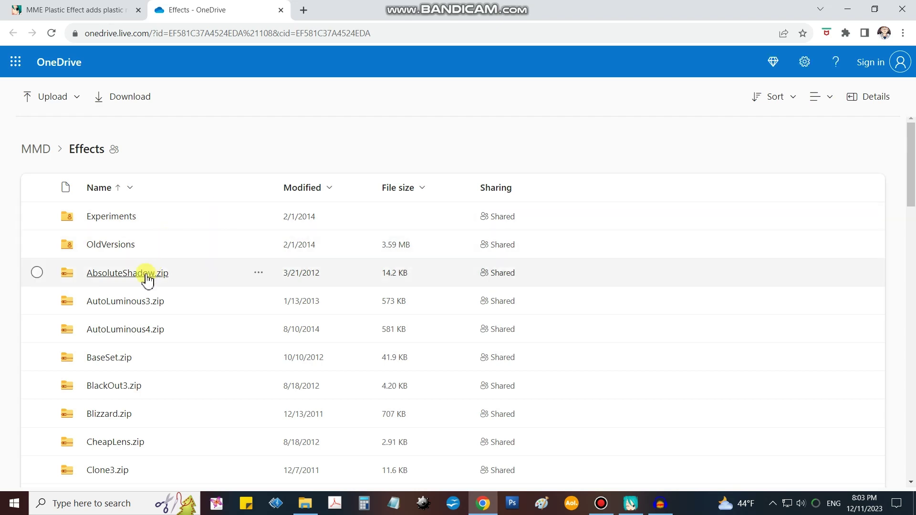
{"action": "scroll", "coordinate": [150, 277], "scroll_direction": "down", "scroll_amount": 5}
{"action": "scroll", "coordinate": [152, 280], "scroll_direction": "down", "scroll_amount": 12}
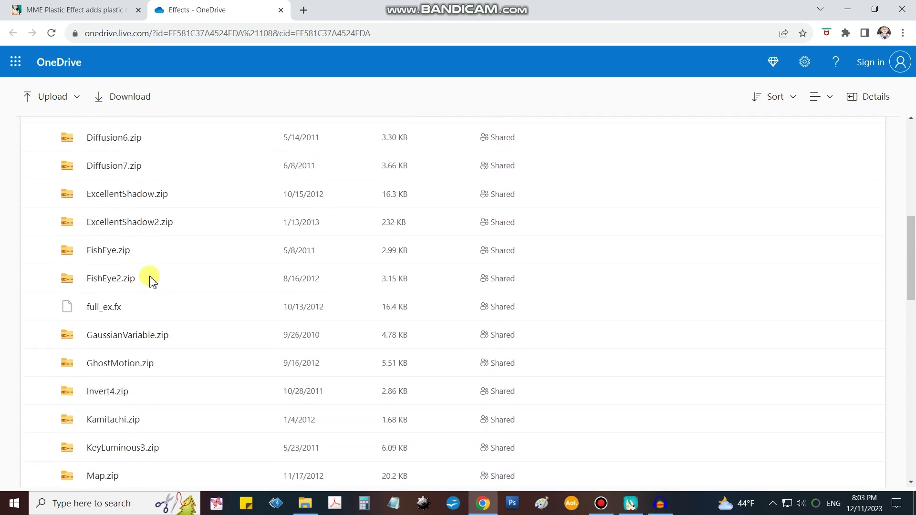
{"action": "scroll", "coordinate": [145, 286], "scroll_direction": "down", "scroll_amount": 5}
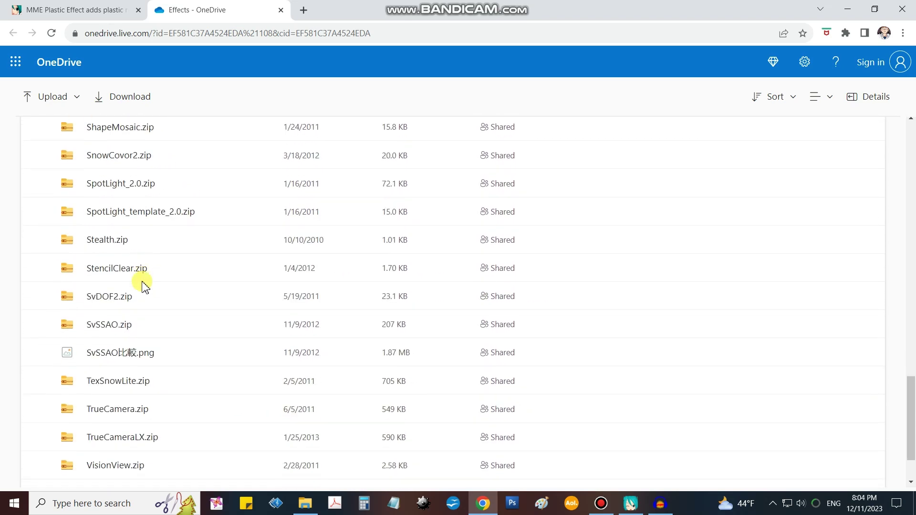
{"action": "scroll", "coordinate": [145, 286], "scroll_direction": "up", "scroll_amount": 13}
{"action": "scroll", "coordinate": [146, 286], "scroll_direction": "up", "scroll_amount": 9}
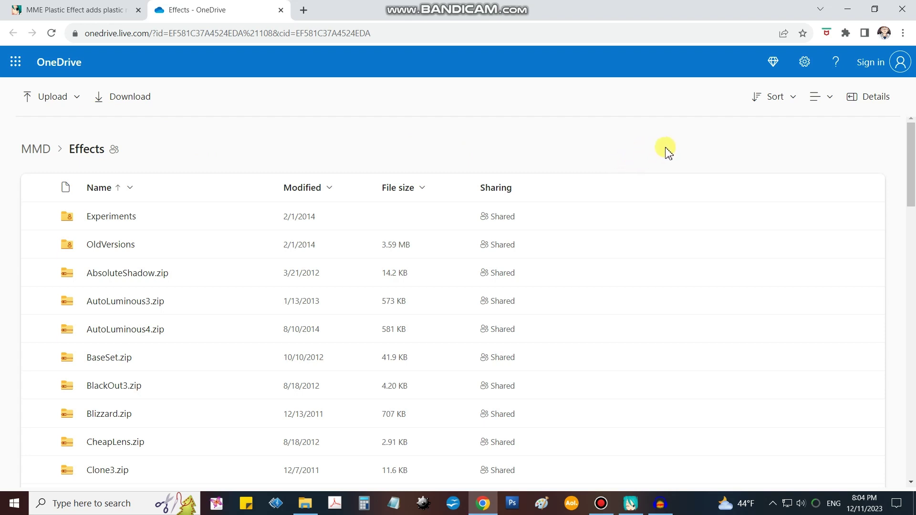
Step: Close Chrome and open Downloads beside the MikuMikuDance folder window
{"action": "left_click", "coordinate": [901, 10]}
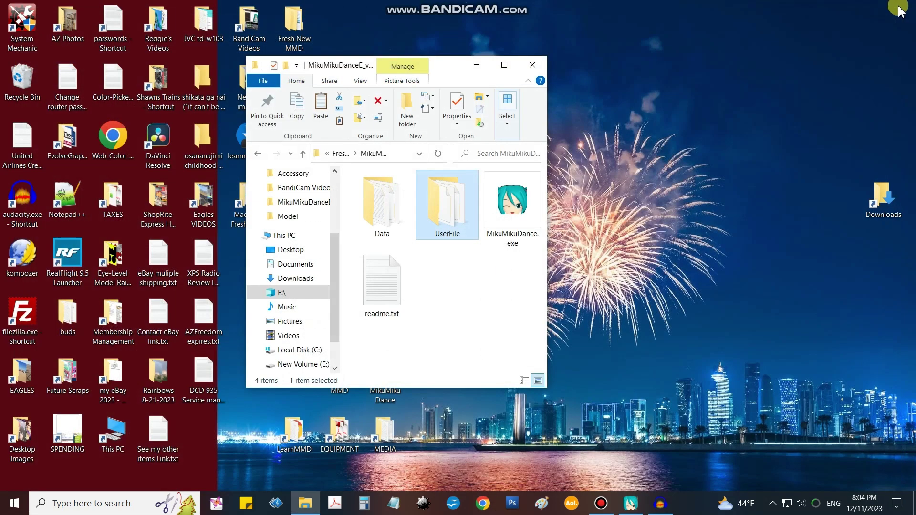
{"action": "double_click", "coordinate": [884, 201]}
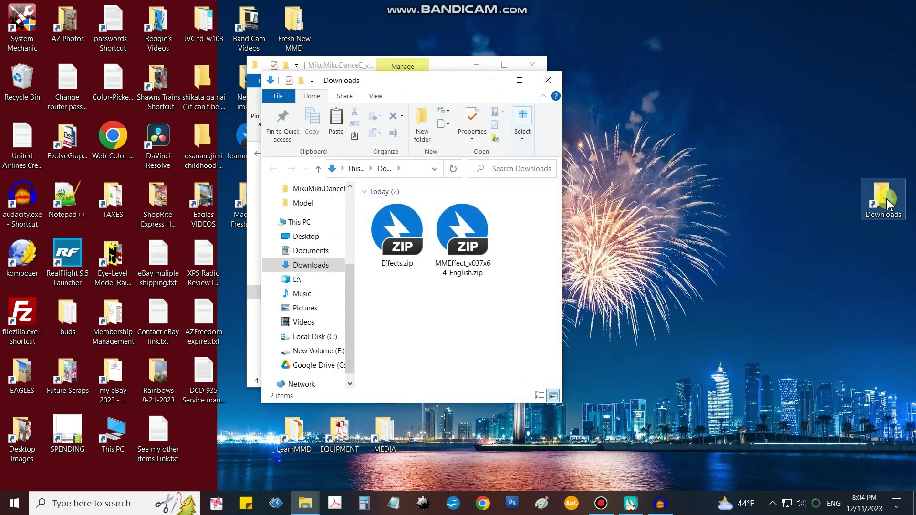
{"action": "left_click_drag", "start_coordinate": [420, 89], "coordinate": [607, 129]}
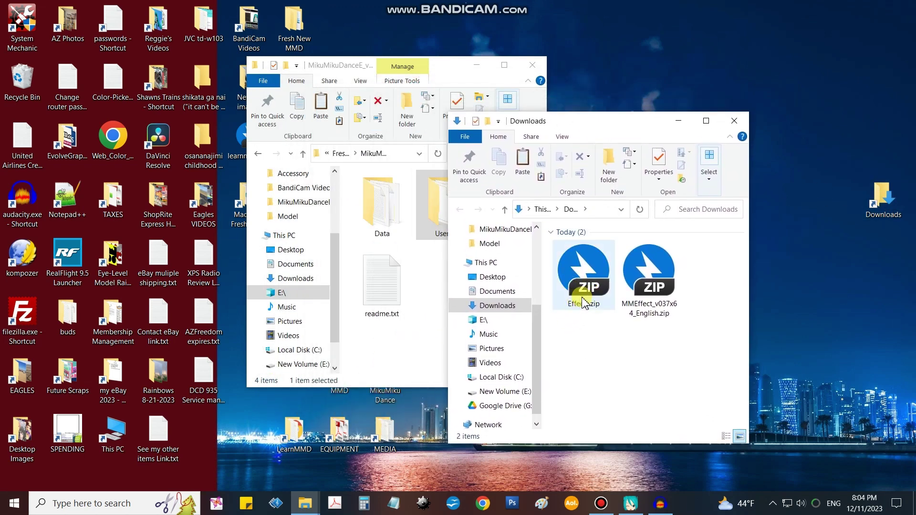
Step: Move Effects.zip onto the desktop and select MMEffect_v037x64_English.zip
{"action": "left_click_drag", "start_coordinate": [584, 303], "coordinate": [705, 82]}
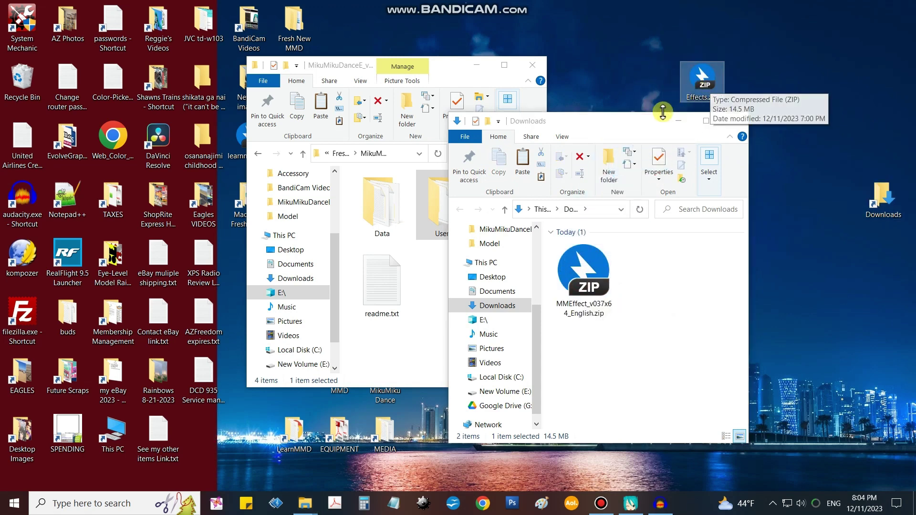
{"action": "left_click_drag", "start_coordinate": [638, 122], "coordinate": [732, 115]}
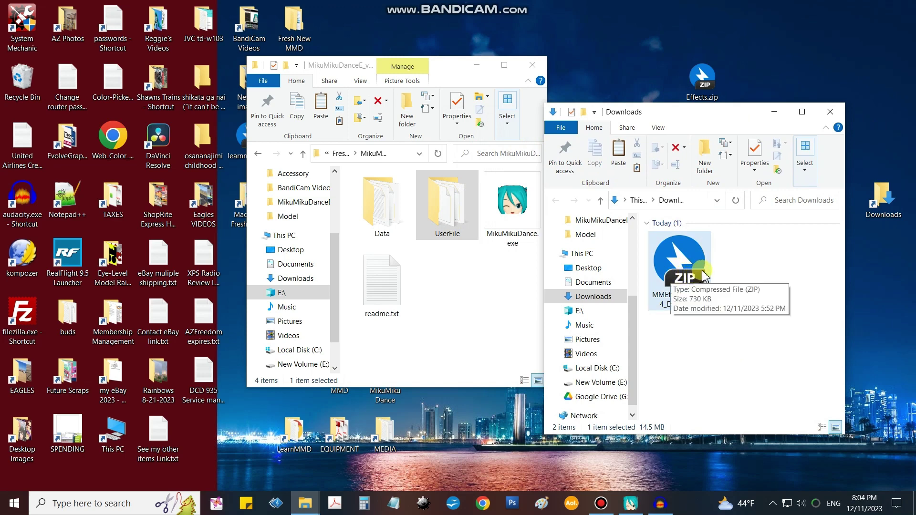
{"action": "left_click", "coordinate": [682, 278]}
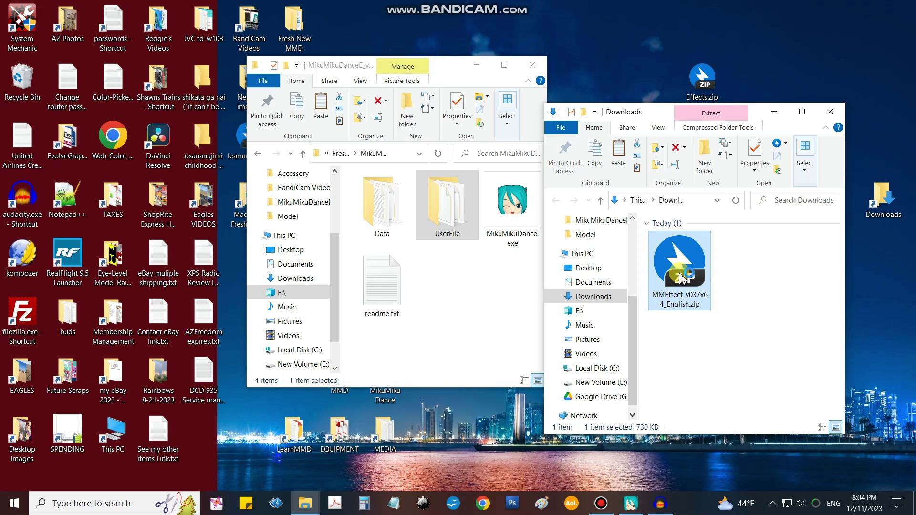
Step: Extract MMEffect_v037x64_English.zip with Bandizip into Downloads, accepting the default path
{"action": "double_click", "coordinate": [682, 278]}
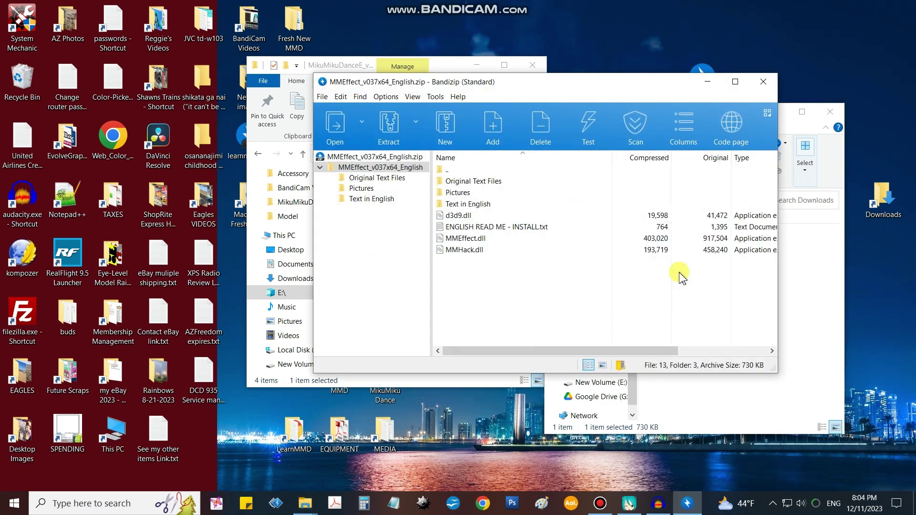
{"action": "left_click", "coordinate": [388, 136]}
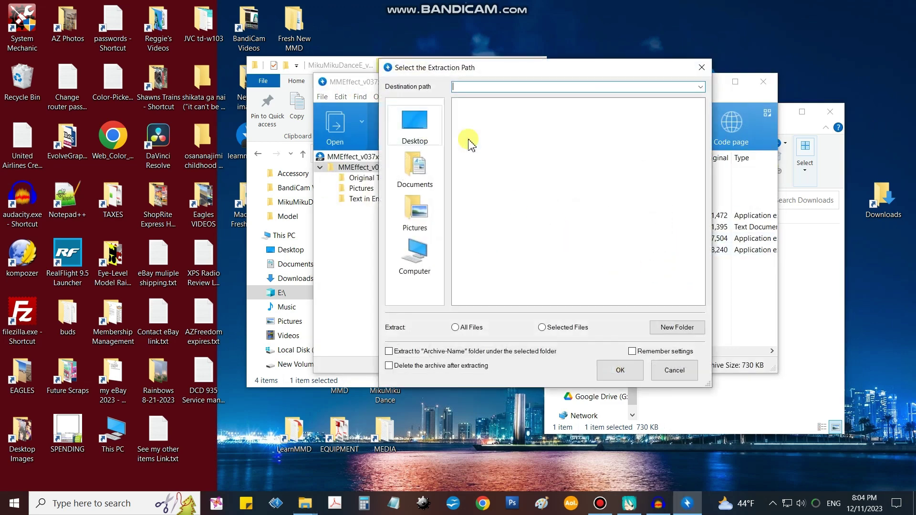
{"action": "left_click", "coordinate": [625, 371]}
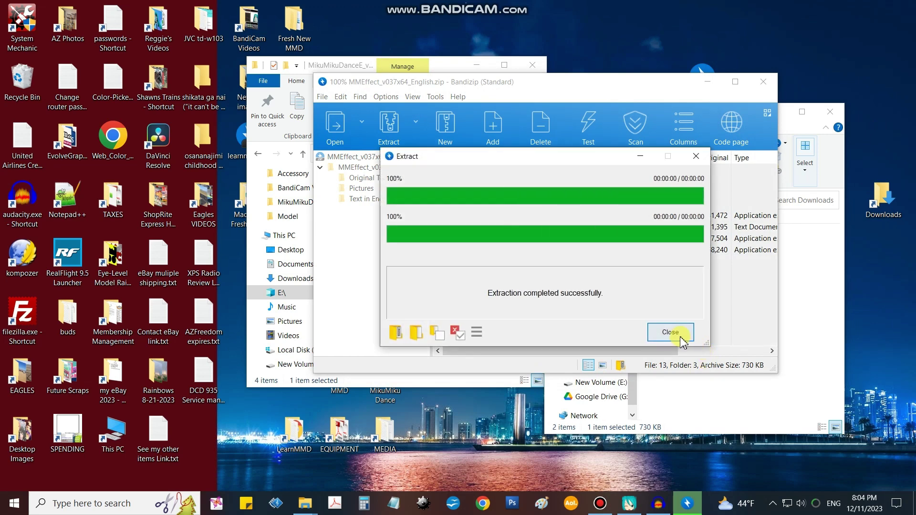
{"action": "left_click", "coordinate": [682, 337]}
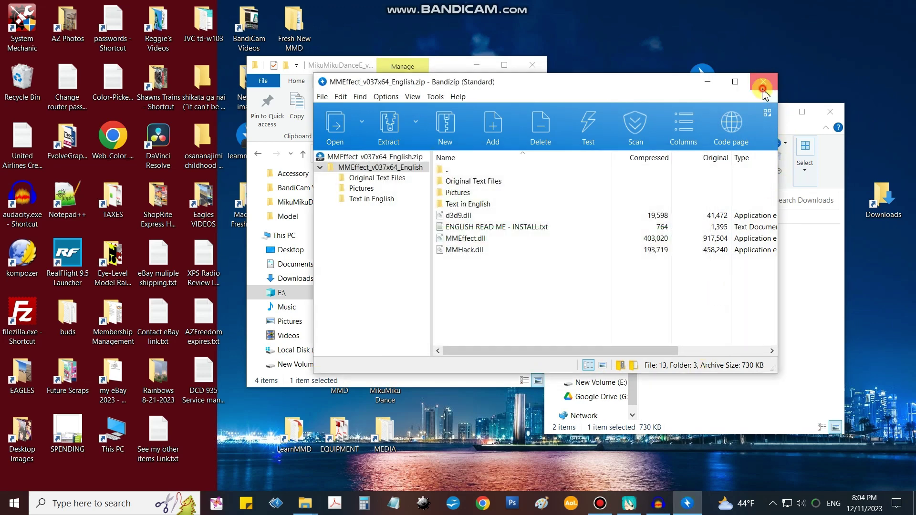
{"action": "left_click", "coordinate": [763, 91]}
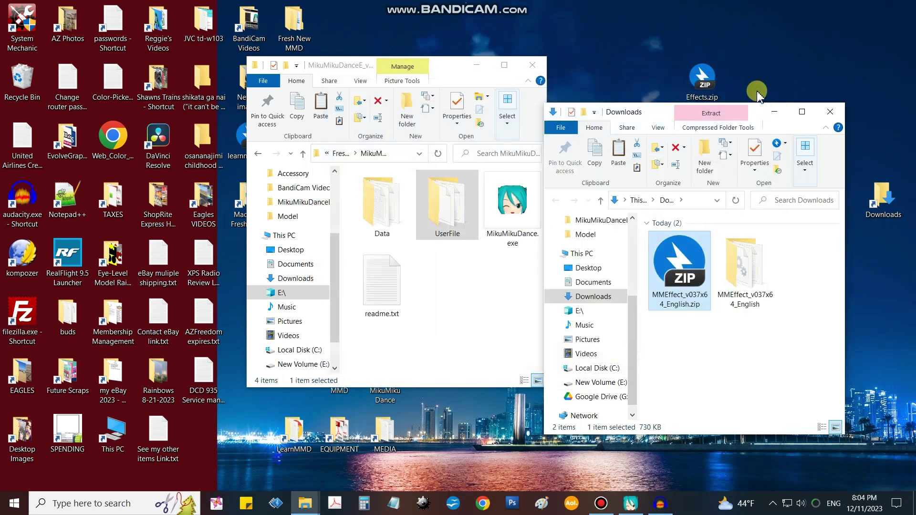
Step: Copy MMHack.dll, MMEffect.dll and d3d9.dll from MMEffect_v037x64_English into MikuMikuDanceE_v932x64
{"action": "double_click", "coordinate": [745, 284]}
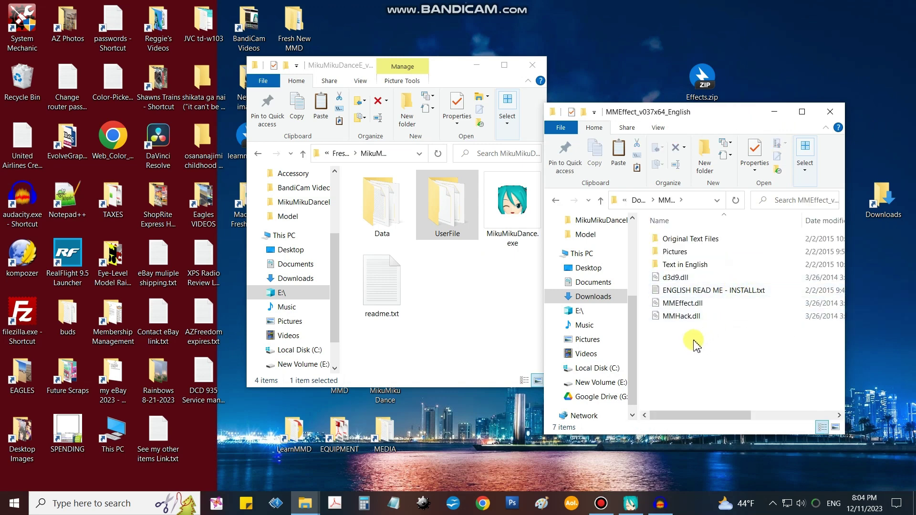
{"action": "left_click", "coordinate": [684, 318]}
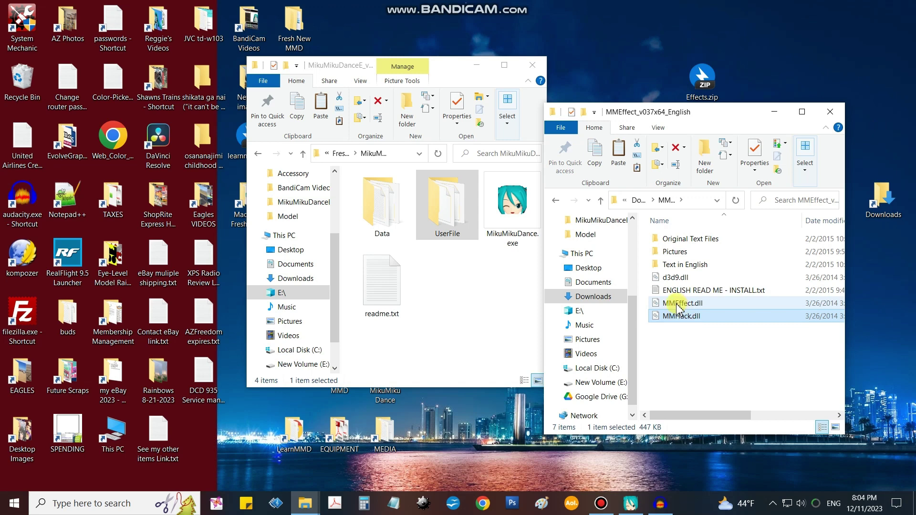
{"action": "left_click", "coordinate": [680, 306], "text": "ctrl"}
{"action": "left_click", "coordinate": [677, 278], "text": "ctrl"}
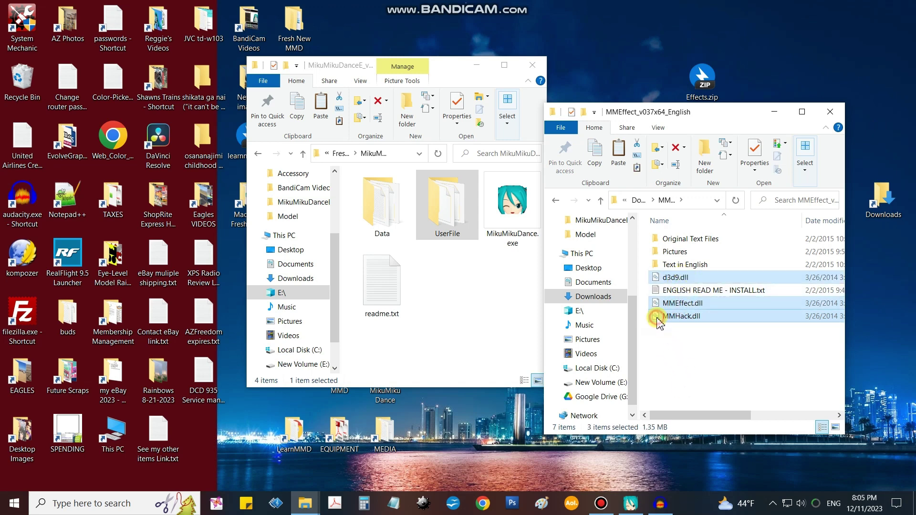
{"action": "left_click_drag", "start_coordinate": [659, 322], "coordinate": [494, 322]}
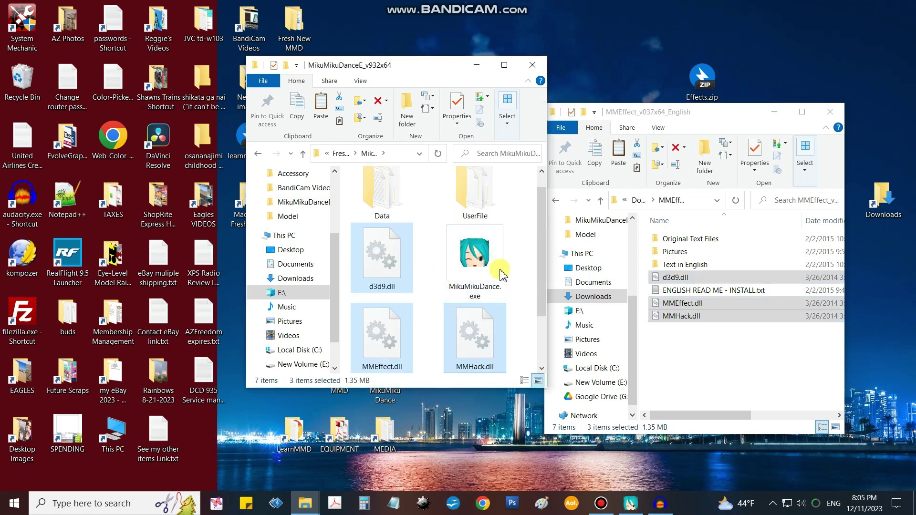
{"action": "left_click", "coordinate": [434, 306]}
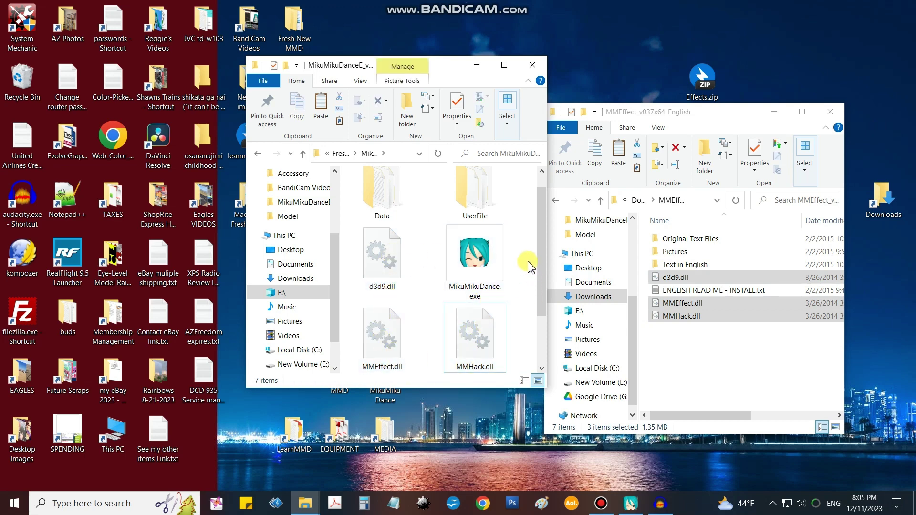
{"action": "left_click", "coordinate": [485, 263]}
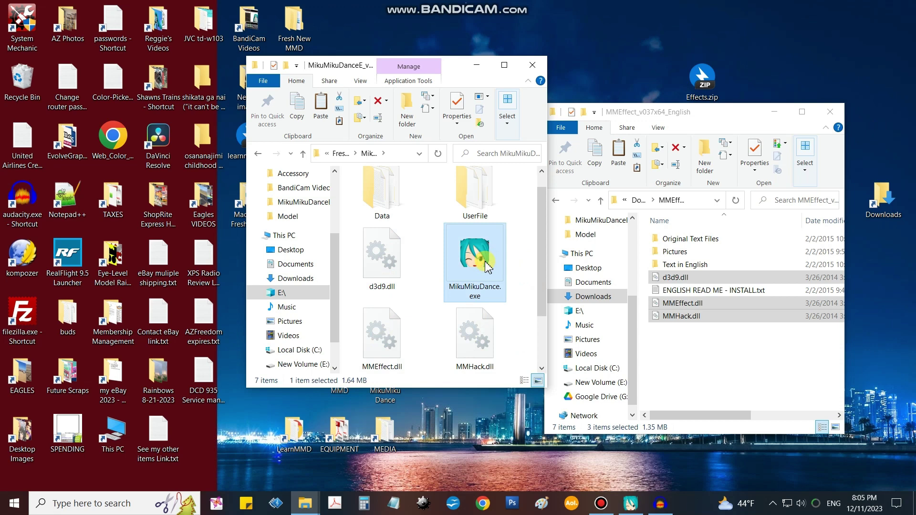
{"action": "double_click", "coordinate": [487, 265]}
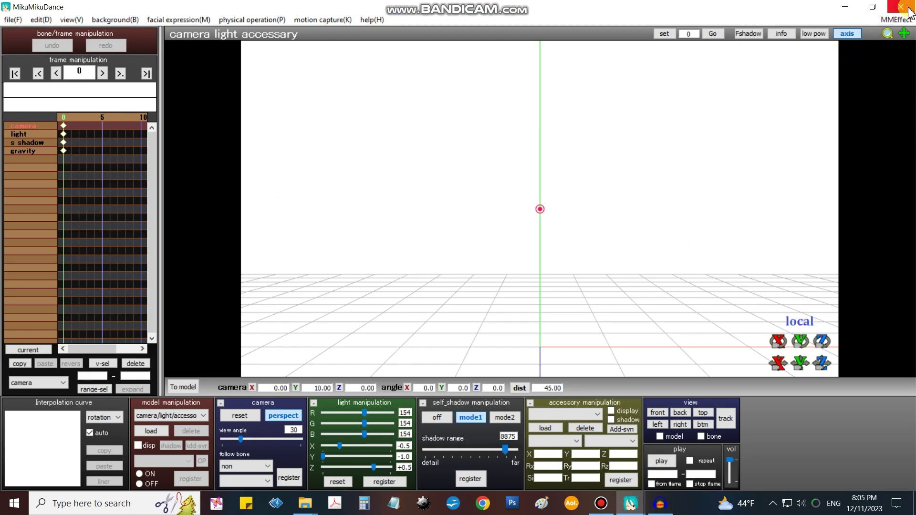
{"action": "left_click", "coordinate": [908, 10]}
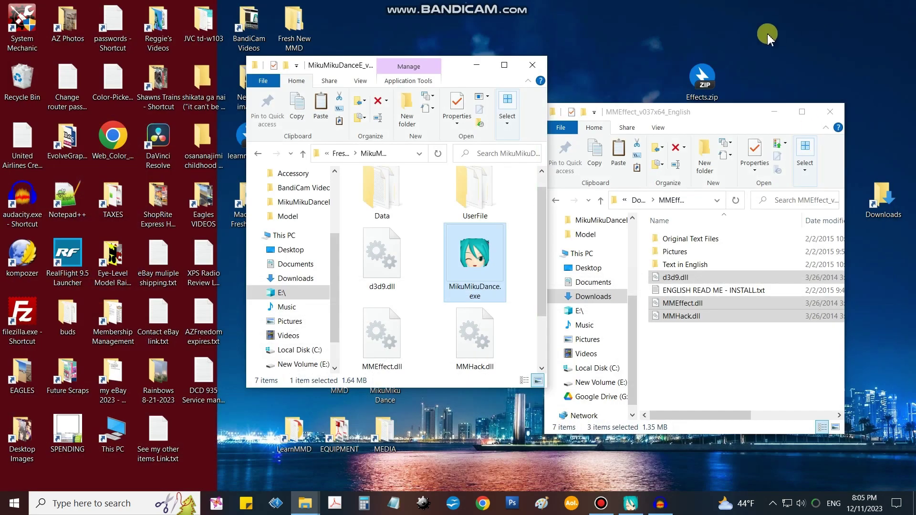
Step: Close the MMEffect window and extract Effects.zip to the Desktop with Bandizip
{"action": "left_click", "coordinate": [830, 112]}
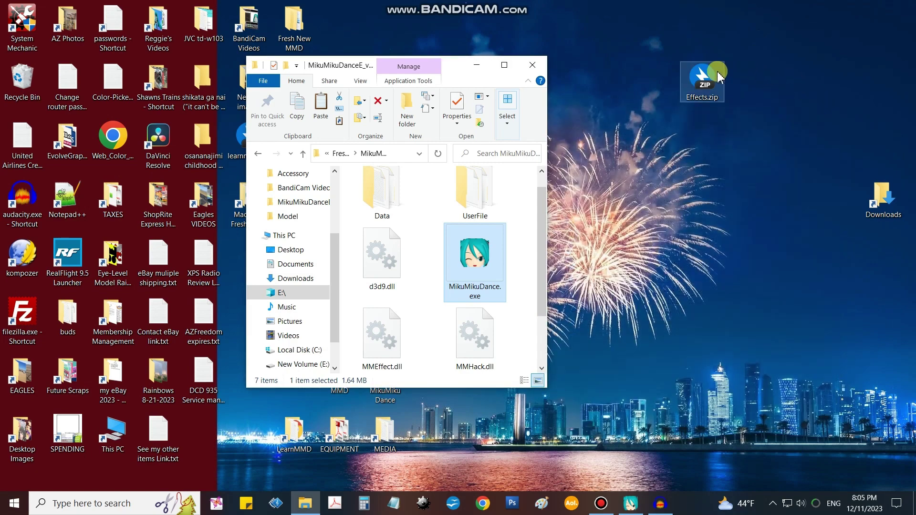
{"action": "left_click", "coordinate": [708, 86]}
{"action": "double_click", "coordinate": [708, 86]}
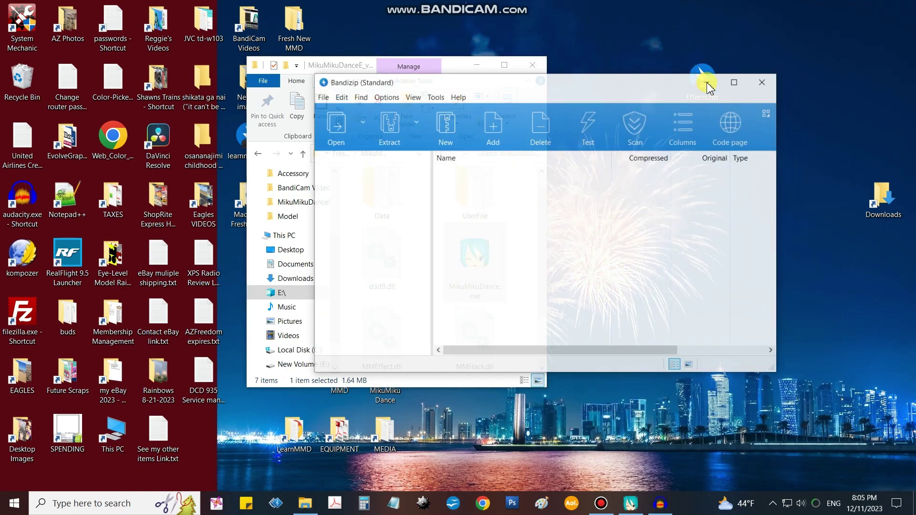
{"action": "left_click", "coordinate": [389, 125]}
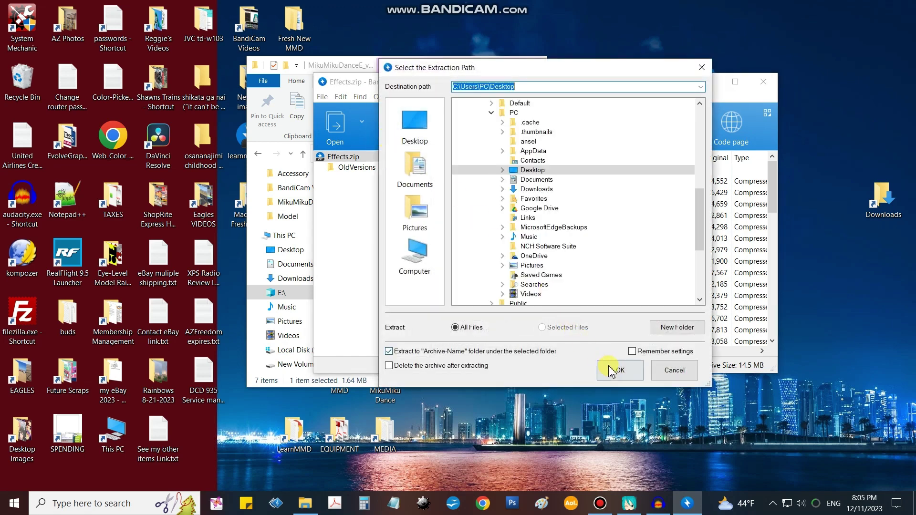
{"action": "left_click", "coordinate": [611, 372]}
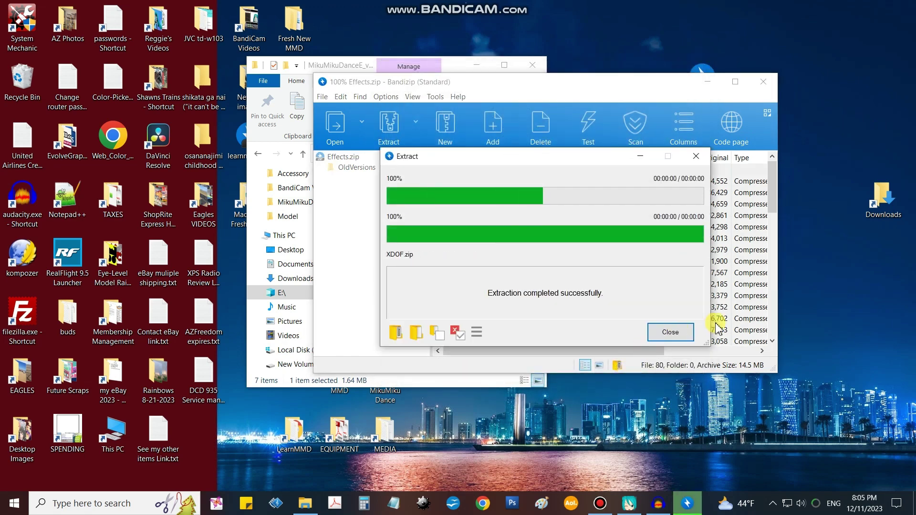
{"action": "left_click", "coordinate": [670, 332]}
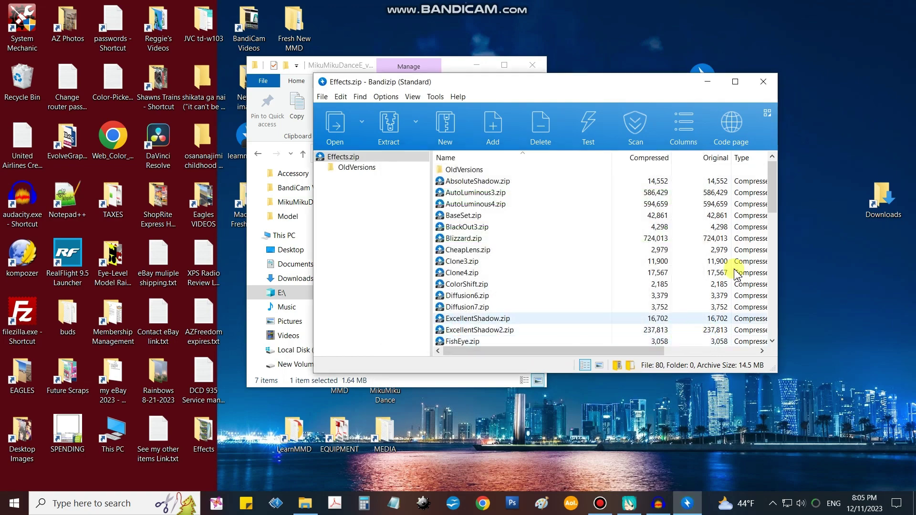
{"action": "left_click", "coordinate": [772, 82]}
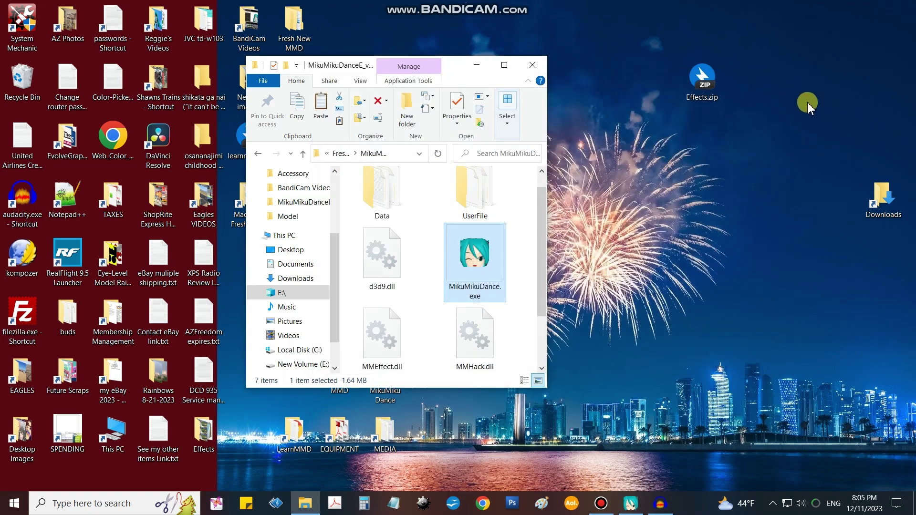
Step: Move the Effects folder to the top right, set Effects.zip aside, and open UserFile
{"action": "left_click_drag", "start_coordinate": [201, 429], "coordinate": [789, 99]}
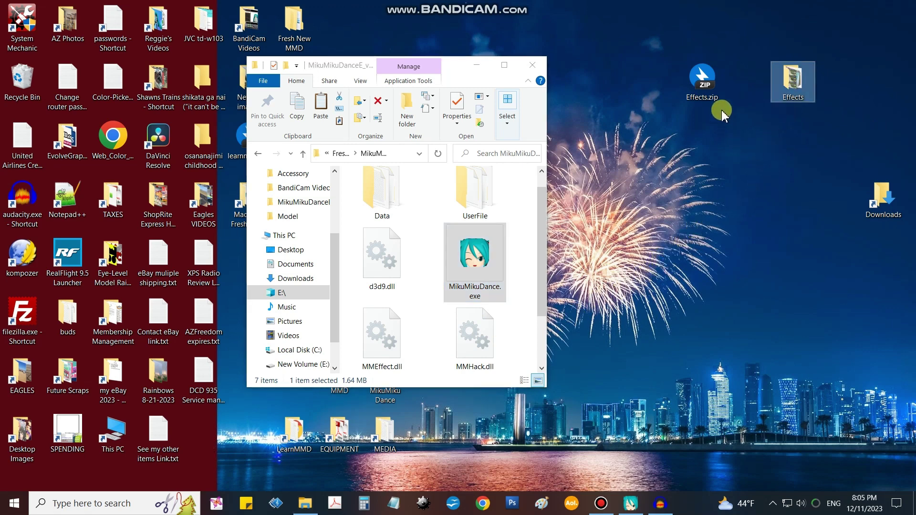
{"action": "left_click_drag", "start_coordinate": [717, 94], "coordinate": [799, 89]}
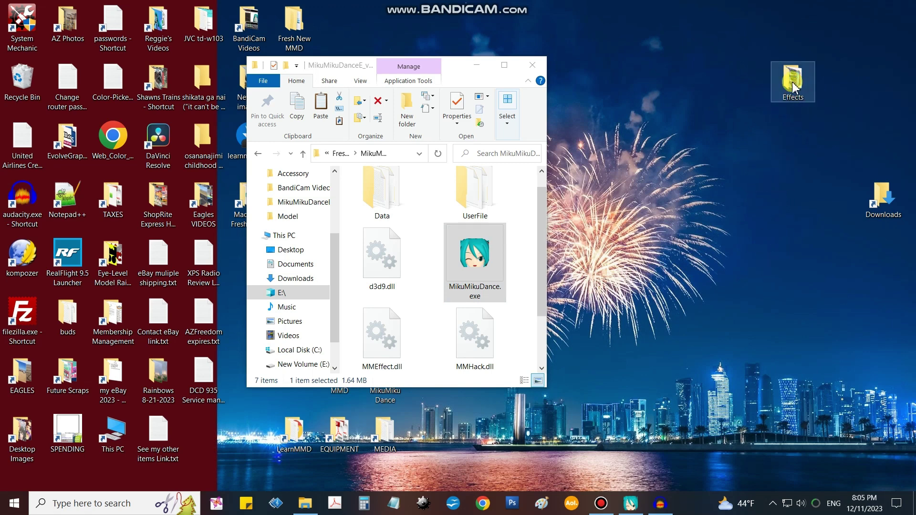
{"action": "double_click", "coordinate": [478, 204]}
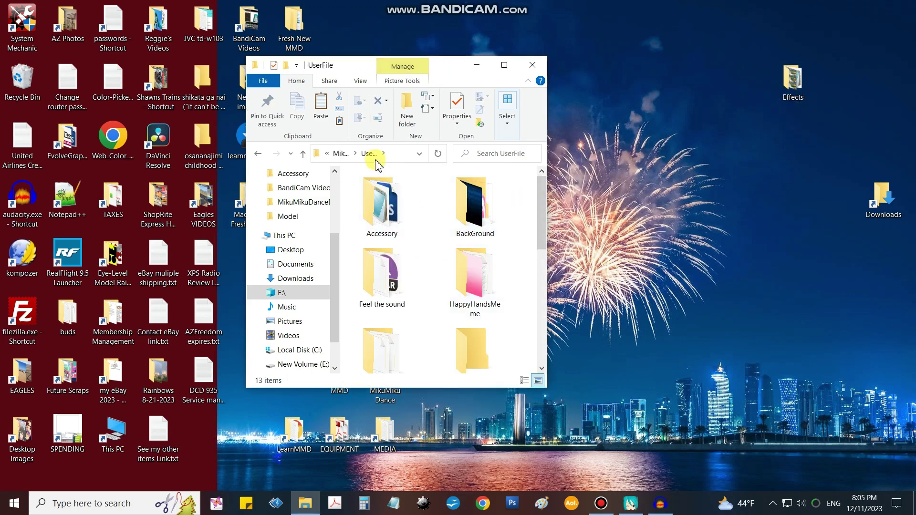
Step: Create a folder named EFFECTS in UserFile, then open the desktop Effects folder
{"action": "right_click", "coordinate": [428, 200]}
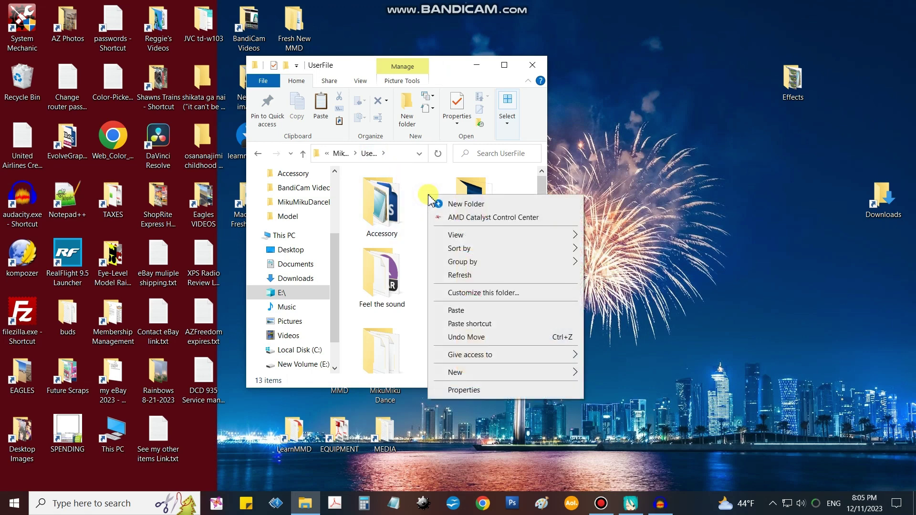
{"action": "left_click", "coordinate": [434, 201]}
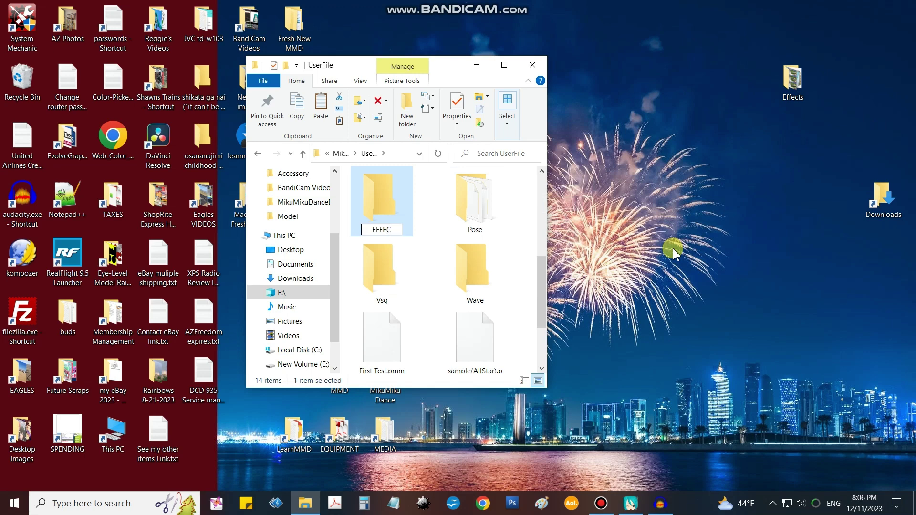
{"action": "key", "text": "Return"}
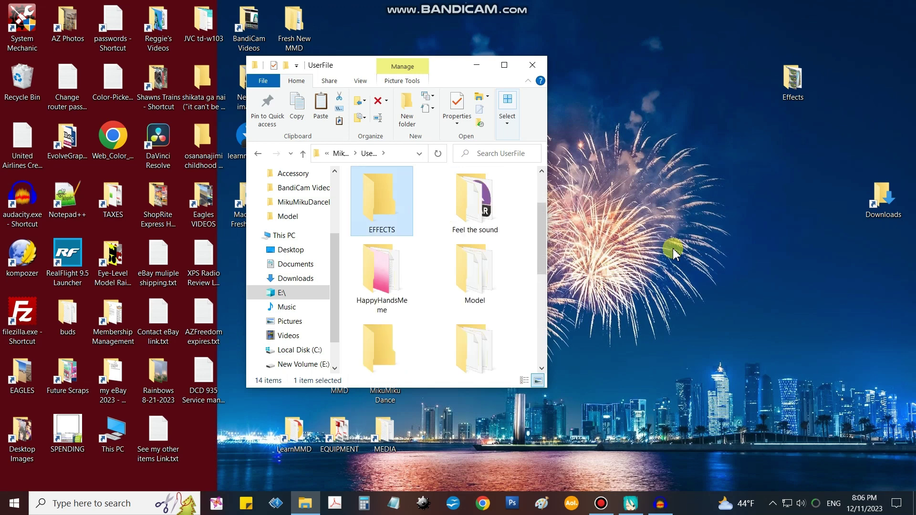
{"action": "double_click", "coordinate": [790, 81]}
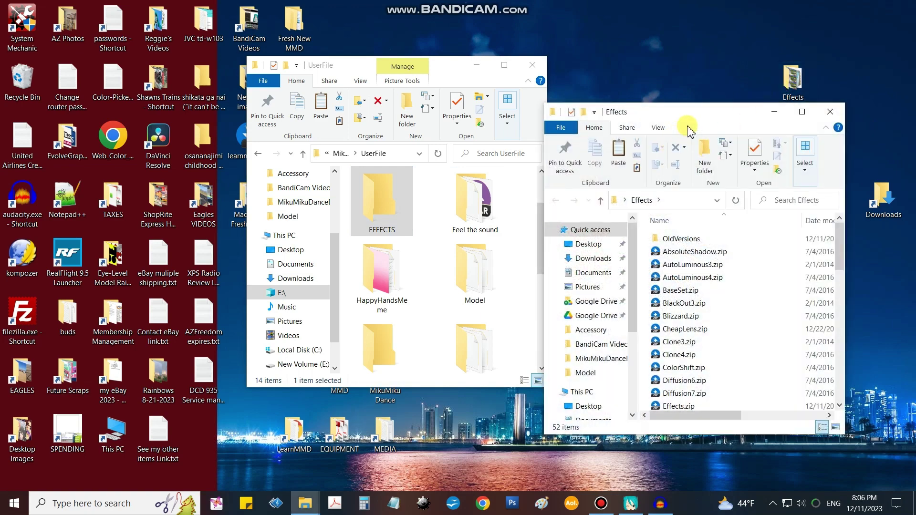
Step: Drag AutoLuminous4.zip into UserFile's EFFECTS folder and close the desktop Effects window
{"action": "left_click_drag", "start_coordinate": [714, 116], "coordinate": [789, 38]}
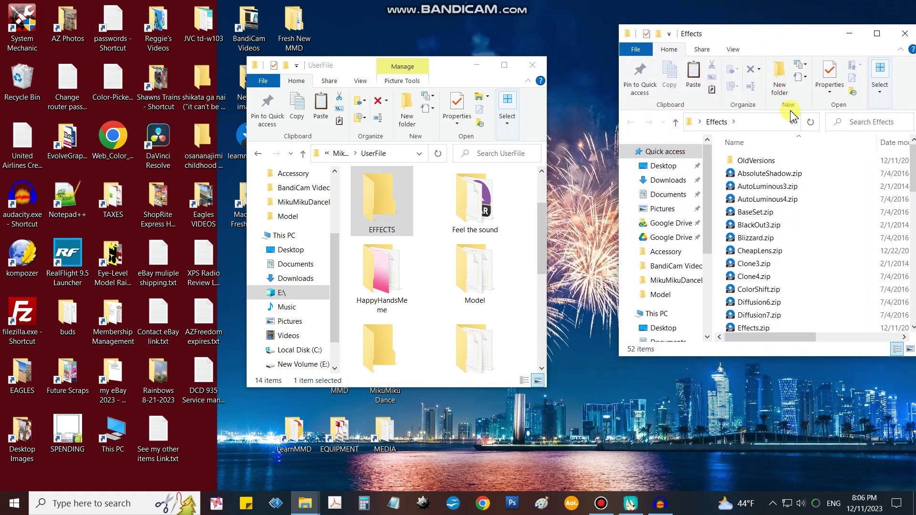
{"action": "left_click", "coordinate": [765, 200]}
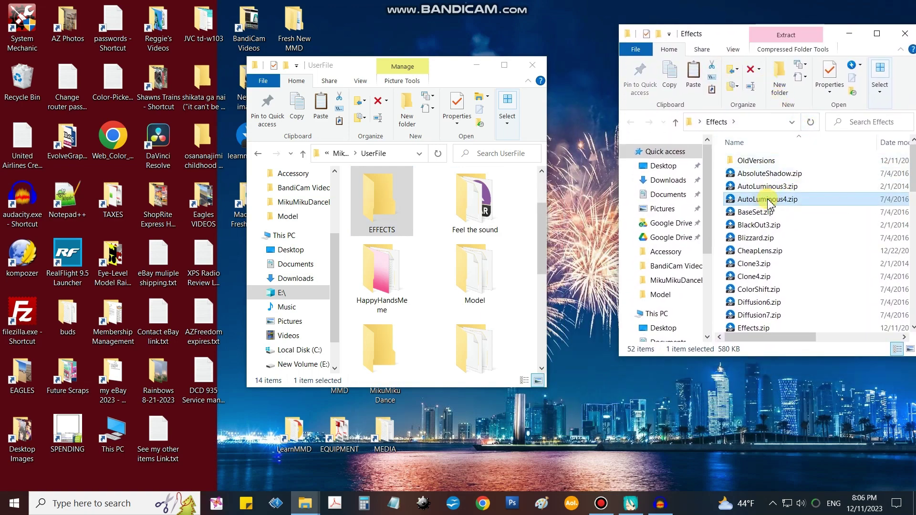
{"action": "left_click_drag", "start_coordinate": [740, 209], "coordinate": [382, 218]}
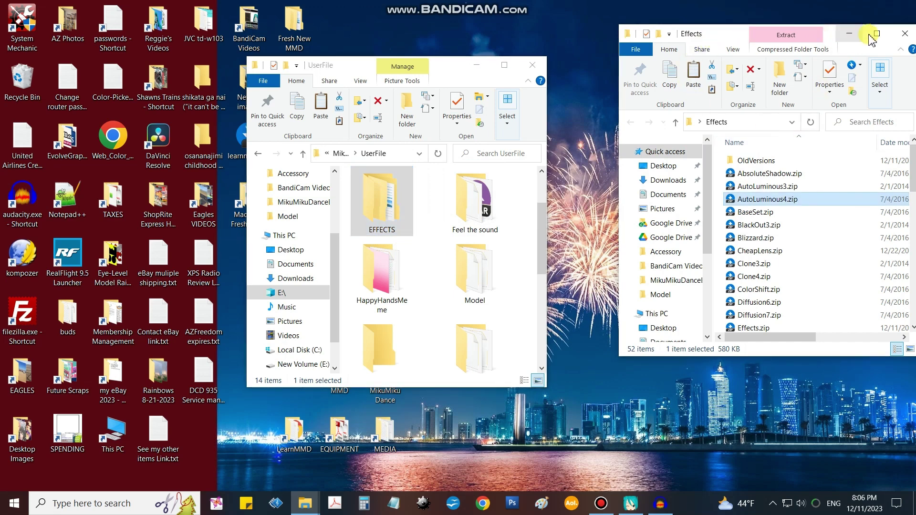
{"action": "left_click", "coordinate": [905, 33]}
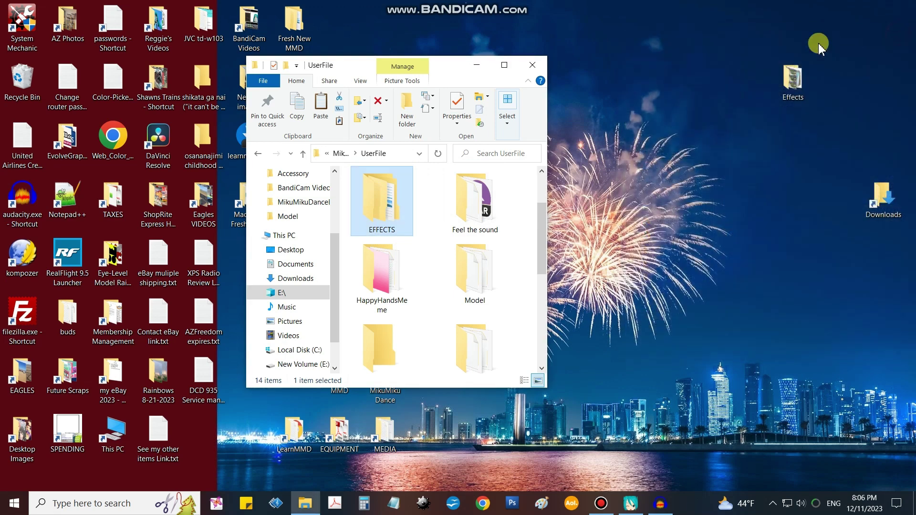
Step: Extract AutoLuminous4.zip into the EFFECTS folder using Bandizip
{"action": "double_click", "coordinate": [379, 209]}
{"action": "left_click", "coordinate": [378, 208]}
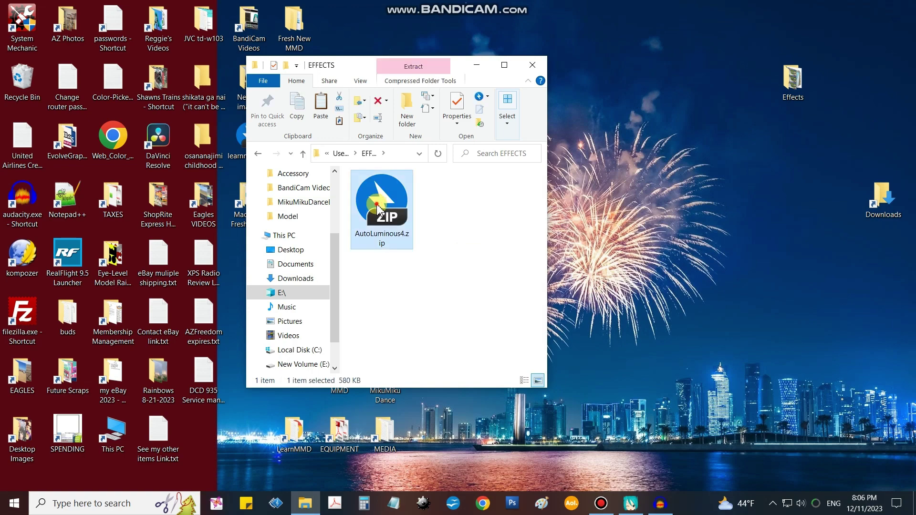
{"action": "double_click", "coordinate": [376, 205]}
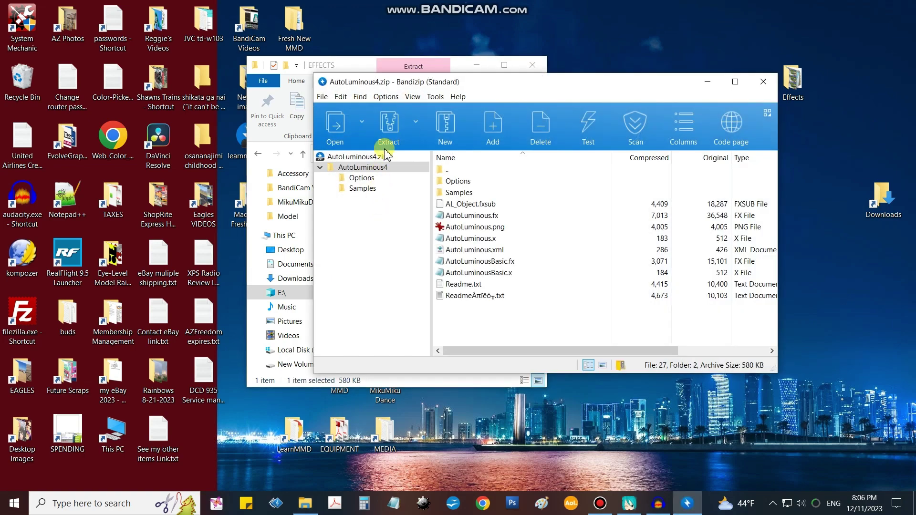
{"action": "left_click", "coordinate": [384, 126]}
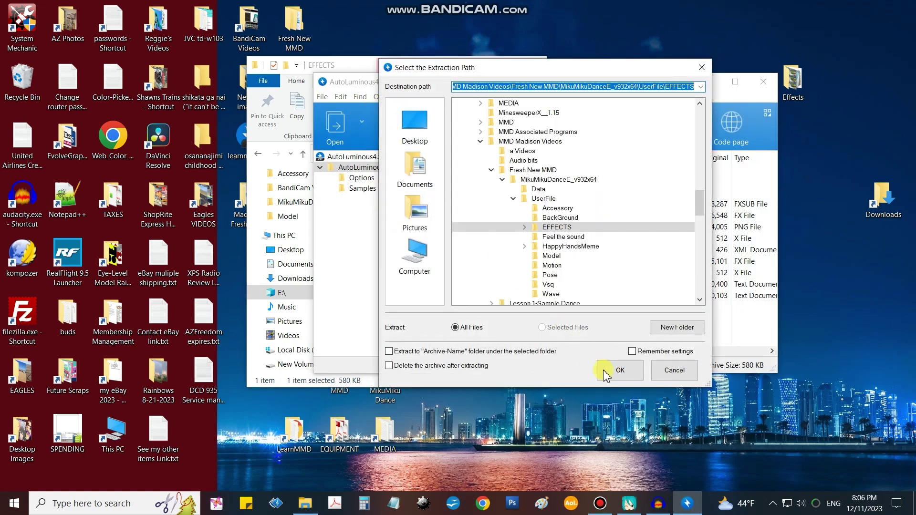
{"action": "left_click", "coordinate": [605, 375]}
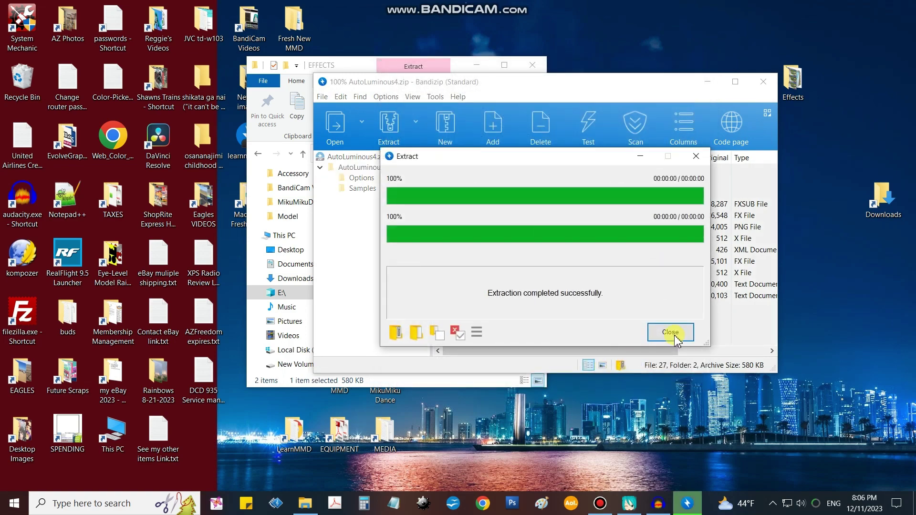
Step: Close Bandizip and move AutoLuminous4.zip into the newly extracted AutoLuminous4 folder
{"action": "left_click", "coordinate": [671, 332]}
{"action": "left_click", "coordinate": [764, 81]}
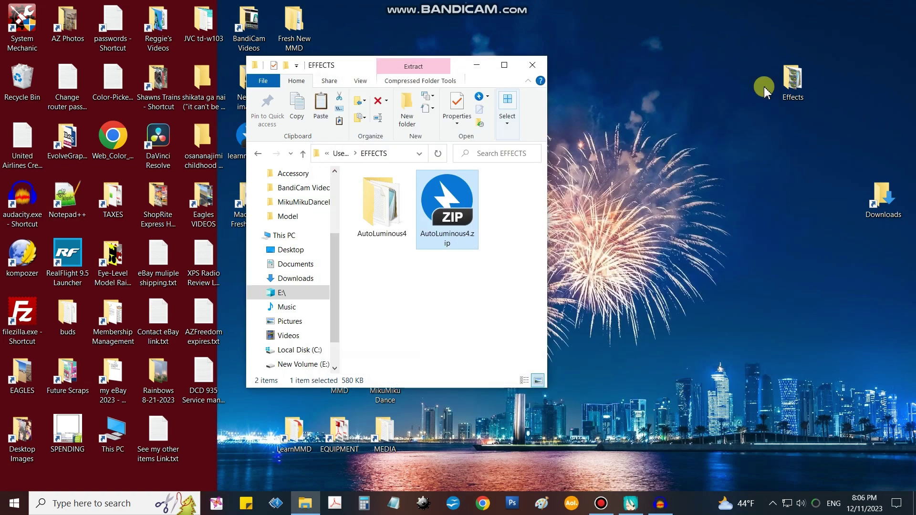
{"action": "left_click_drag", "start_coordinate": [471, 220], "coordinate": [395, 224]}
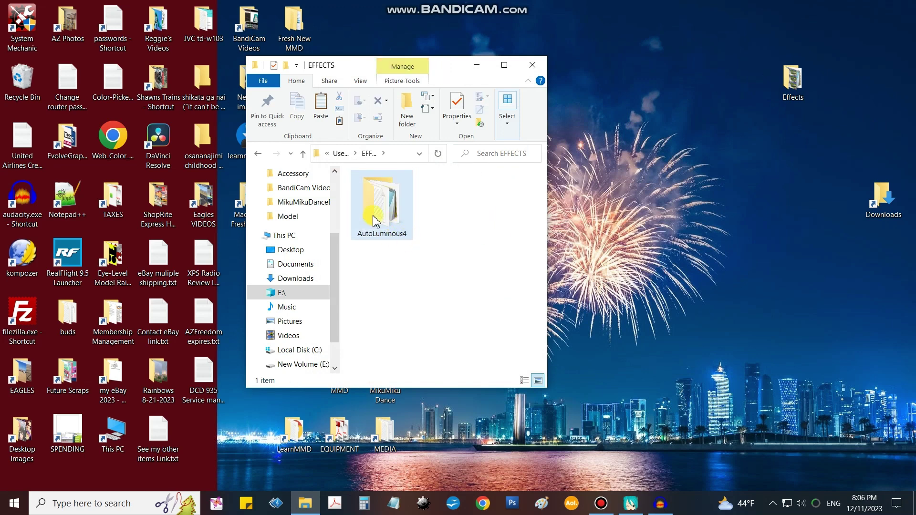
Step: Open the AutoLuminous4 folder to view its 12 items, including AutoLuminous.fx, Options and Samples
{"action": "double_click", "coordinate": [395, 224]}
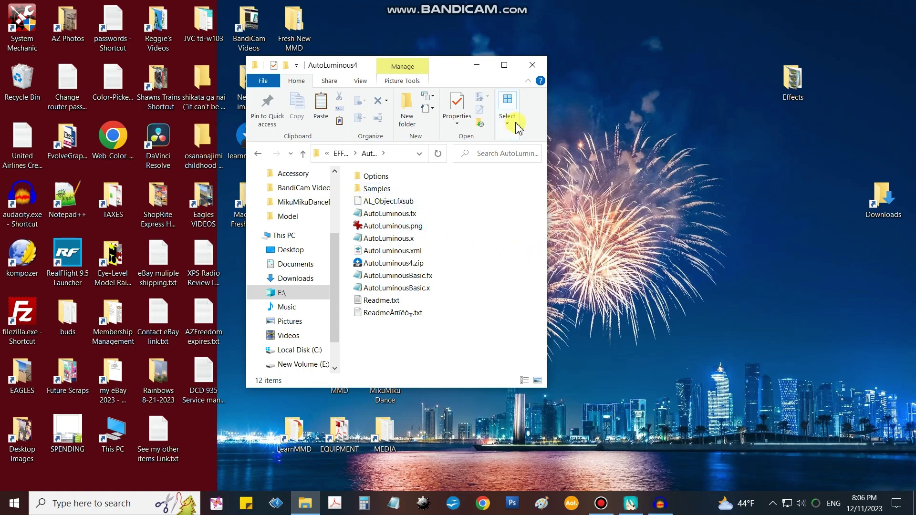
Step: Close the AutoLuminous4 File Explorer window
{"action": "left_click", "coordinate": [532, 65]}
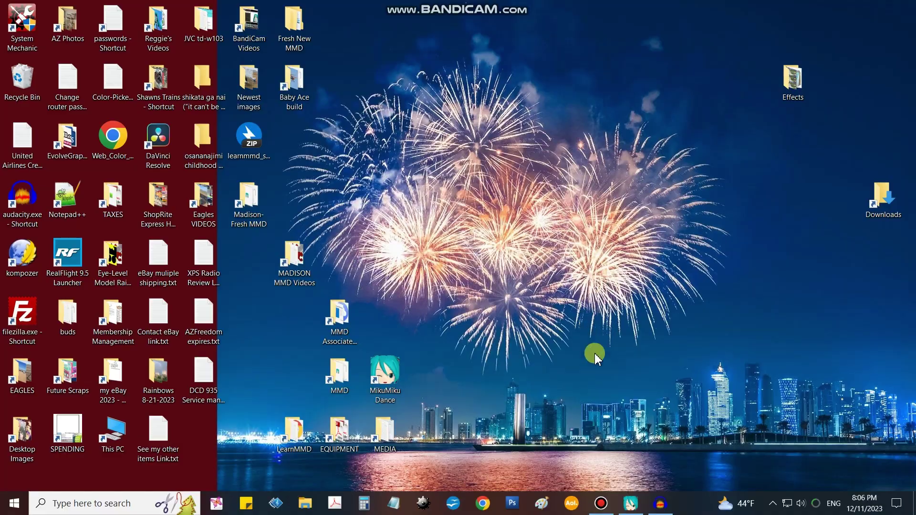